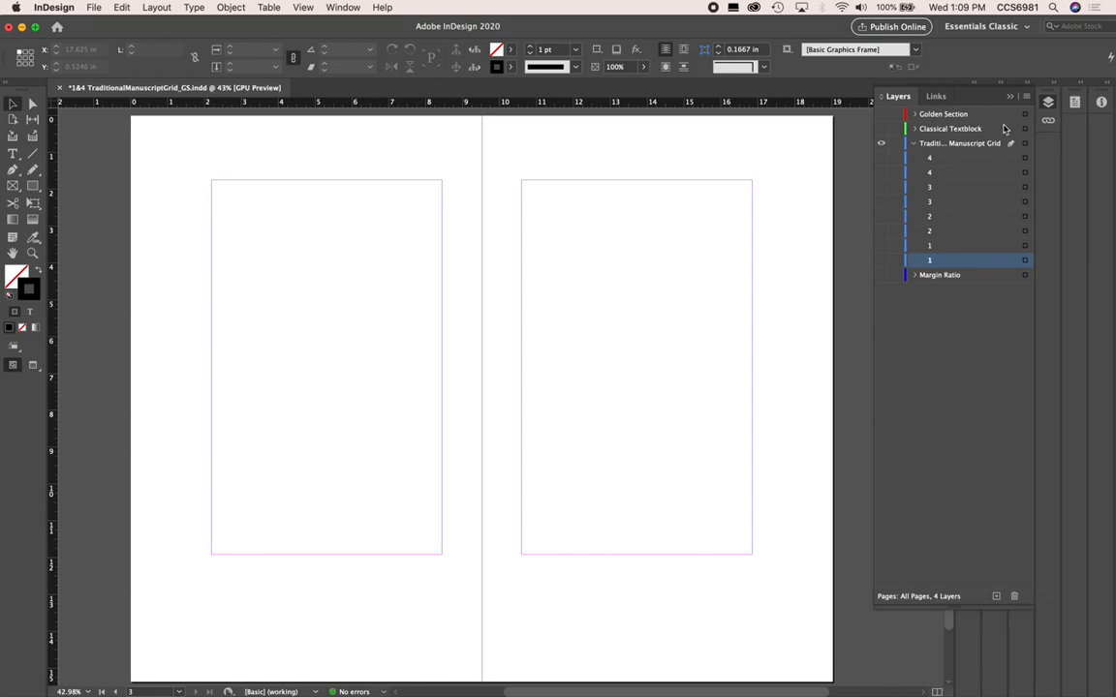
Show the two lines named 1 and the two lines named 2 in the Traditional Manuscript Grid layer
left_click(882, 260)
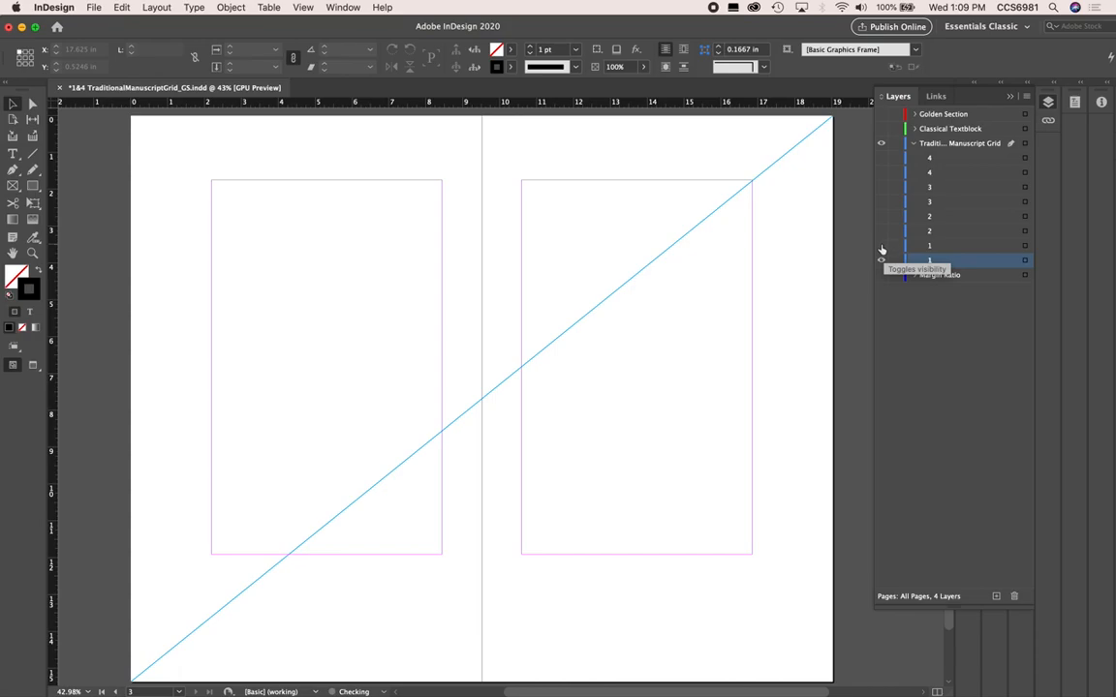
left_click(881, 246)
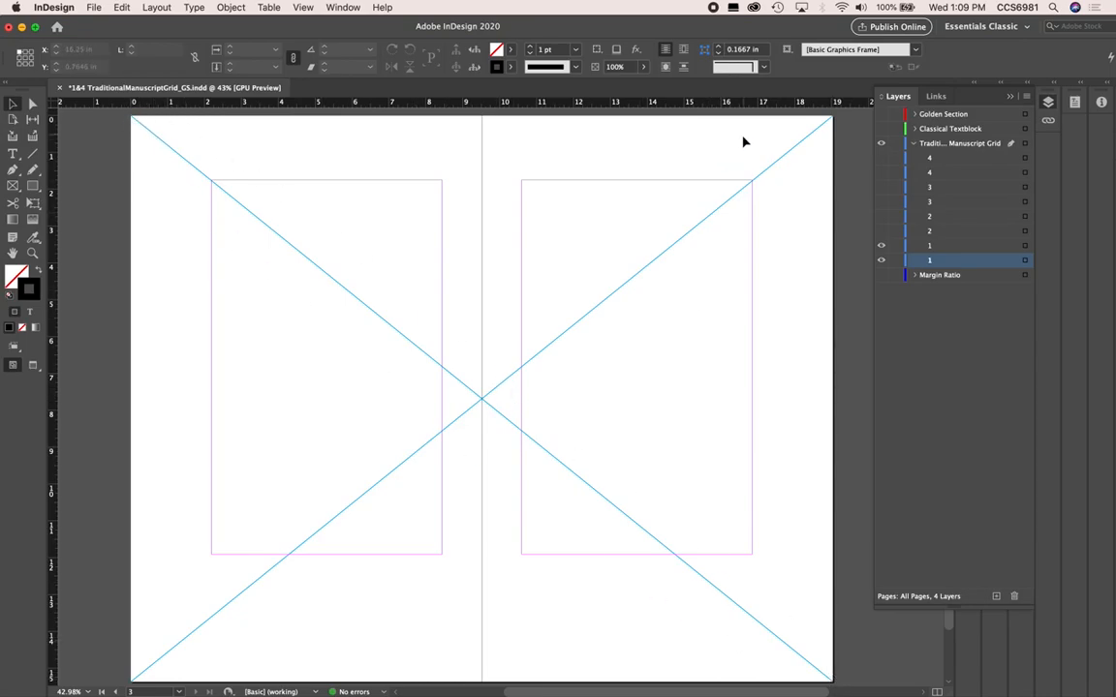
left_click(880, 231)
left_click(880, 217)
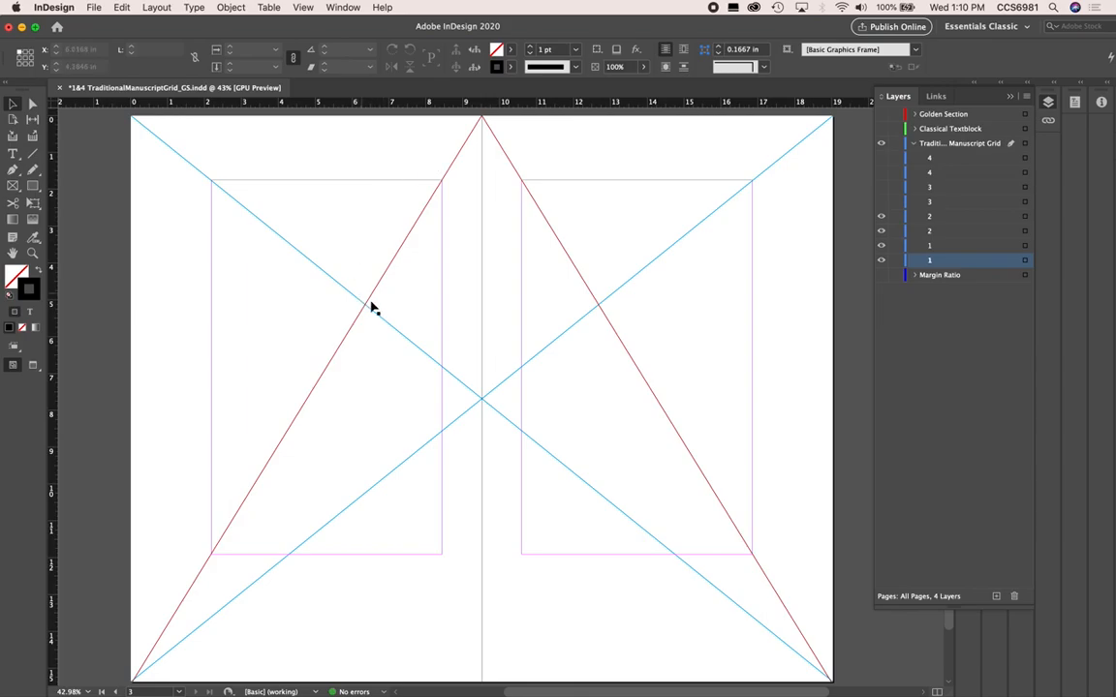
Show the lines named 3 and 4 in the Traditional Manuscript Grid layer, plus the Classical Textblock layer
left_click(880, 201)
left_click(880, 187)
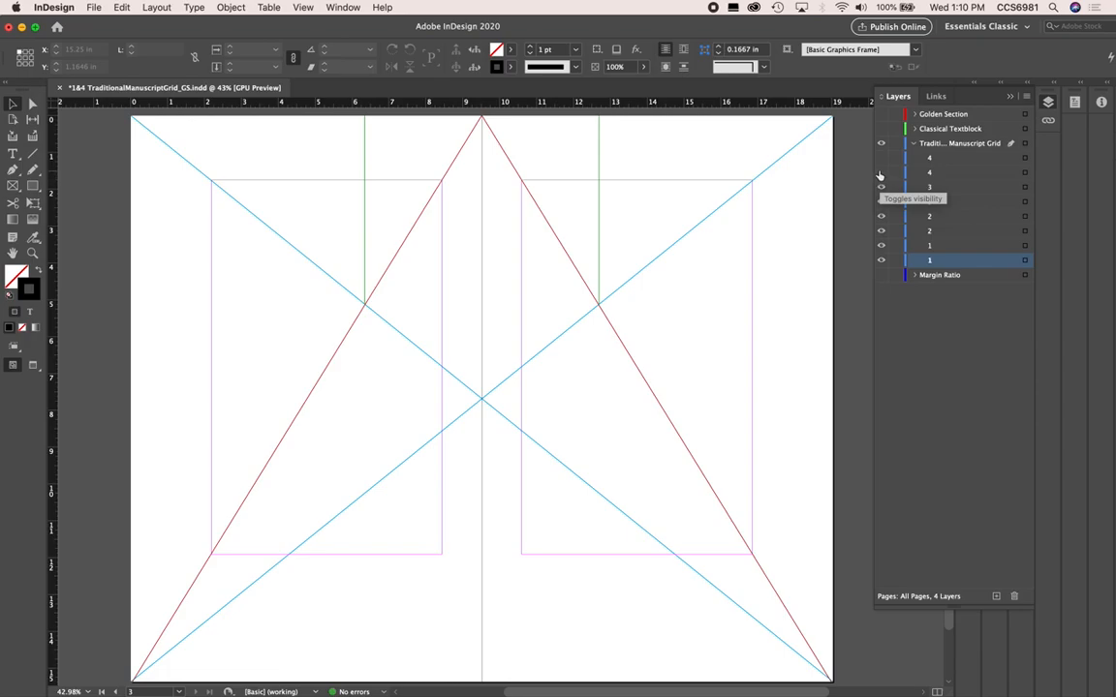
left_click(880, 172)
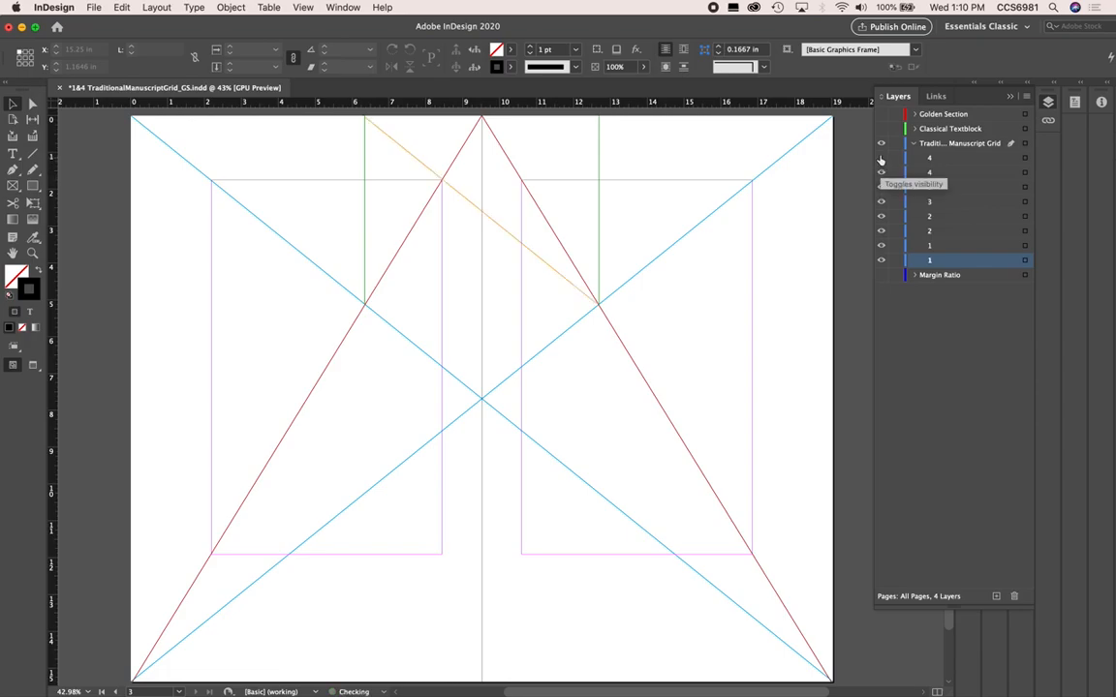
left_click(880, 158)
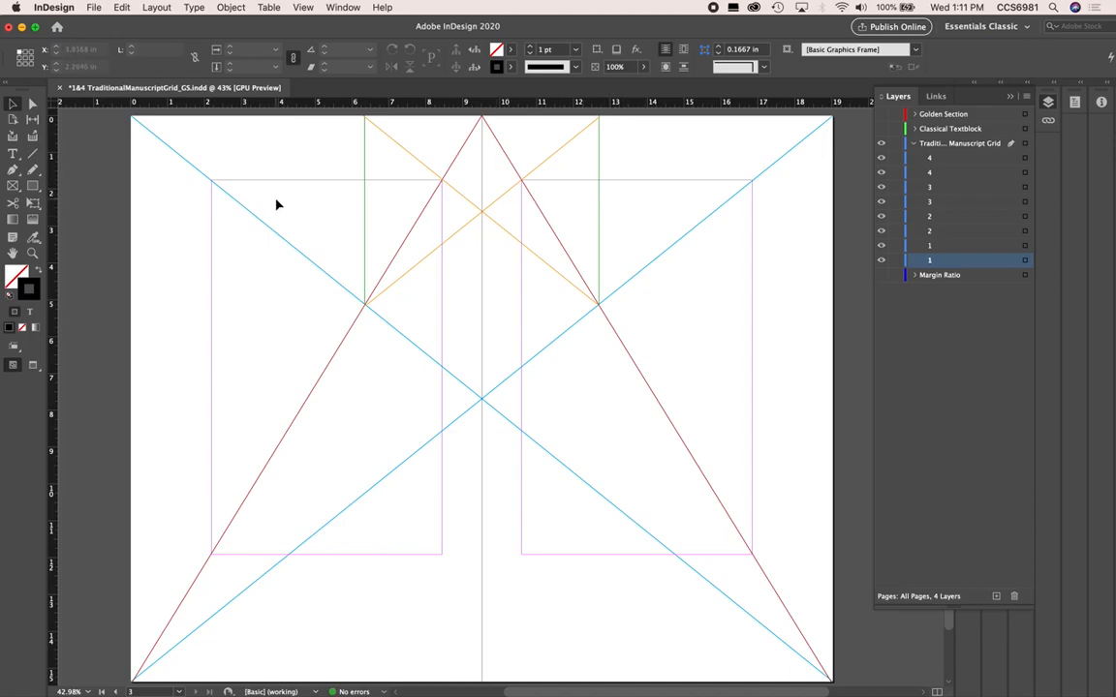
left_click(881, 128)
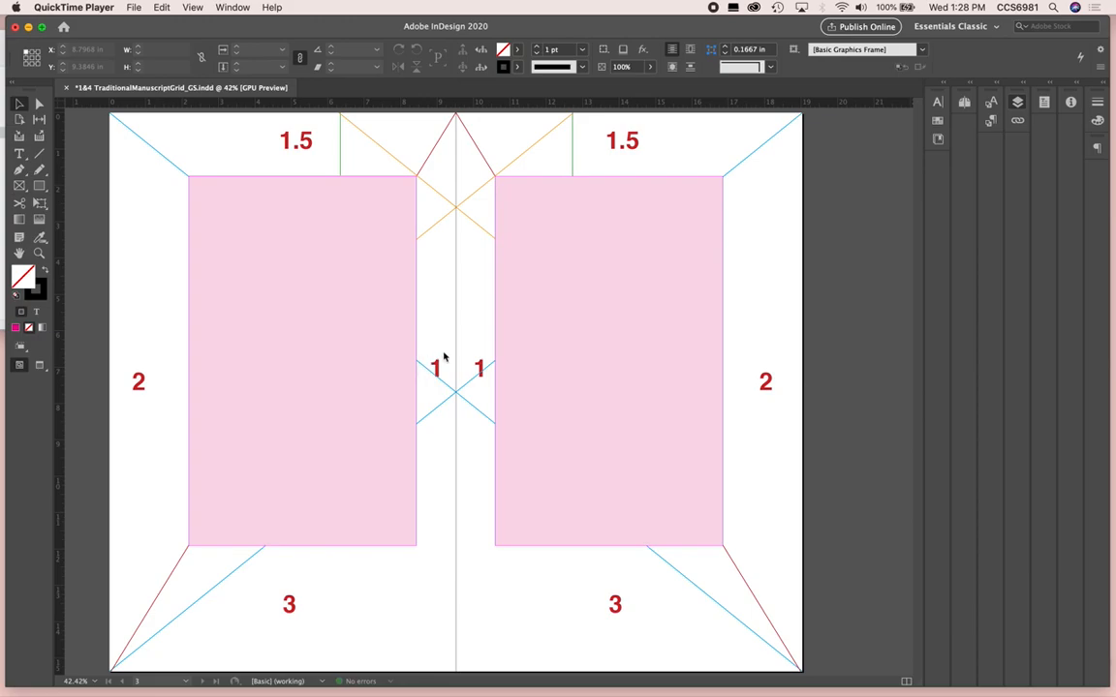
Compare the spread with and without the Classical Textblock layer, and examine the Golden Section layer over it before hiding that overlay again
left_click(1016, 103)
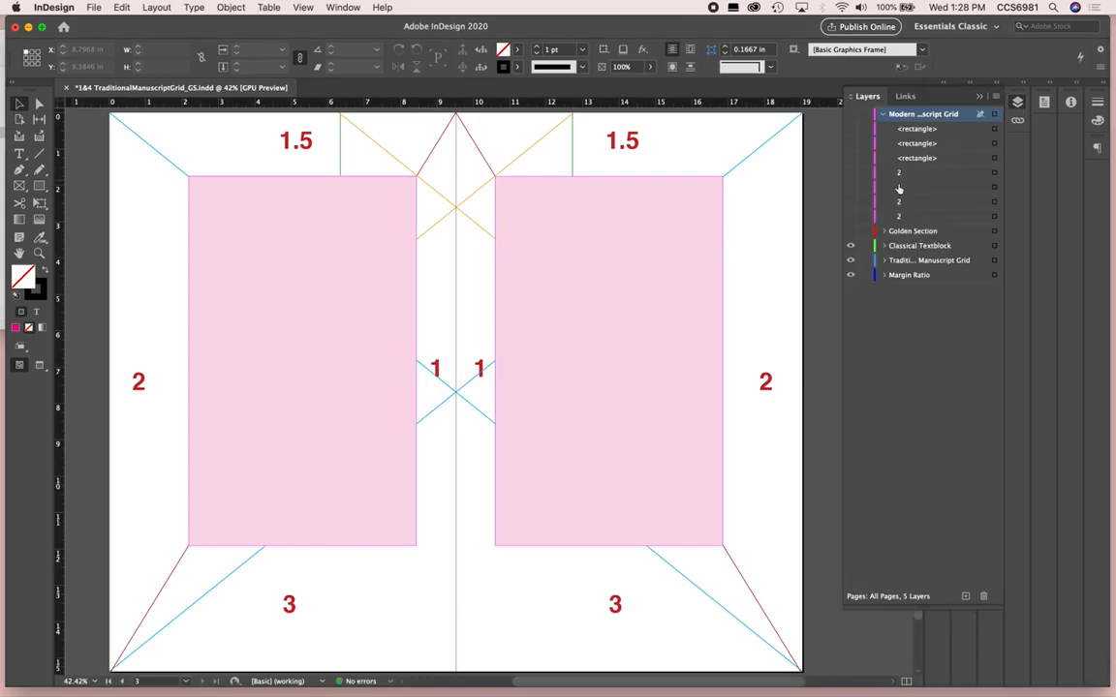
left_click(850, 246)
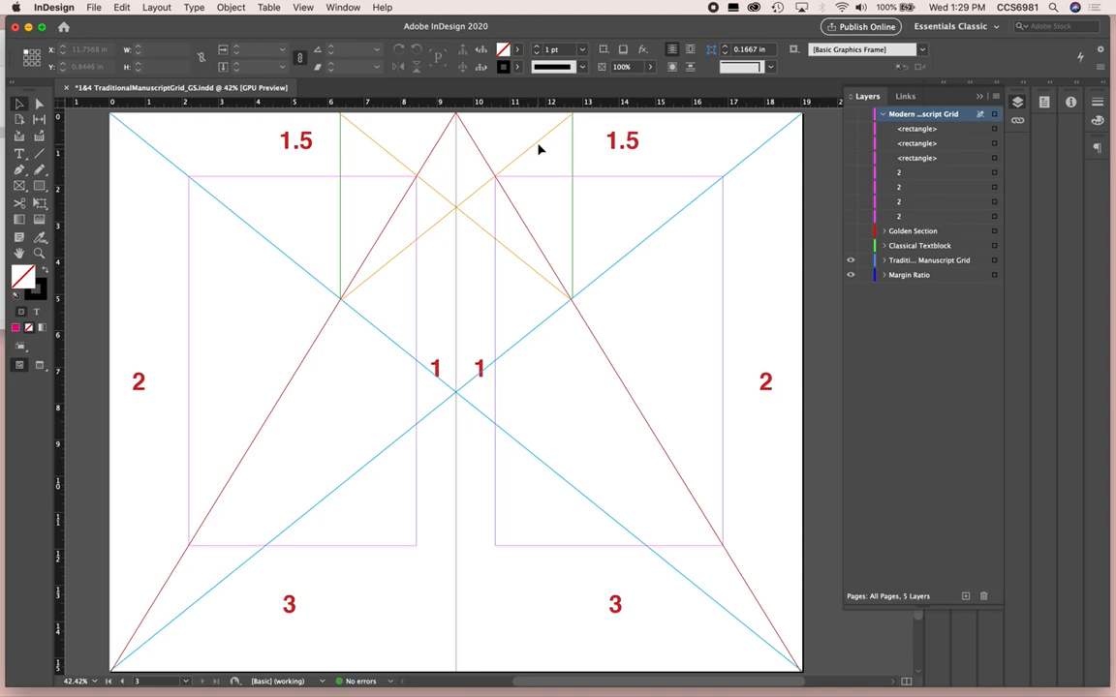
left_click(849, 247)
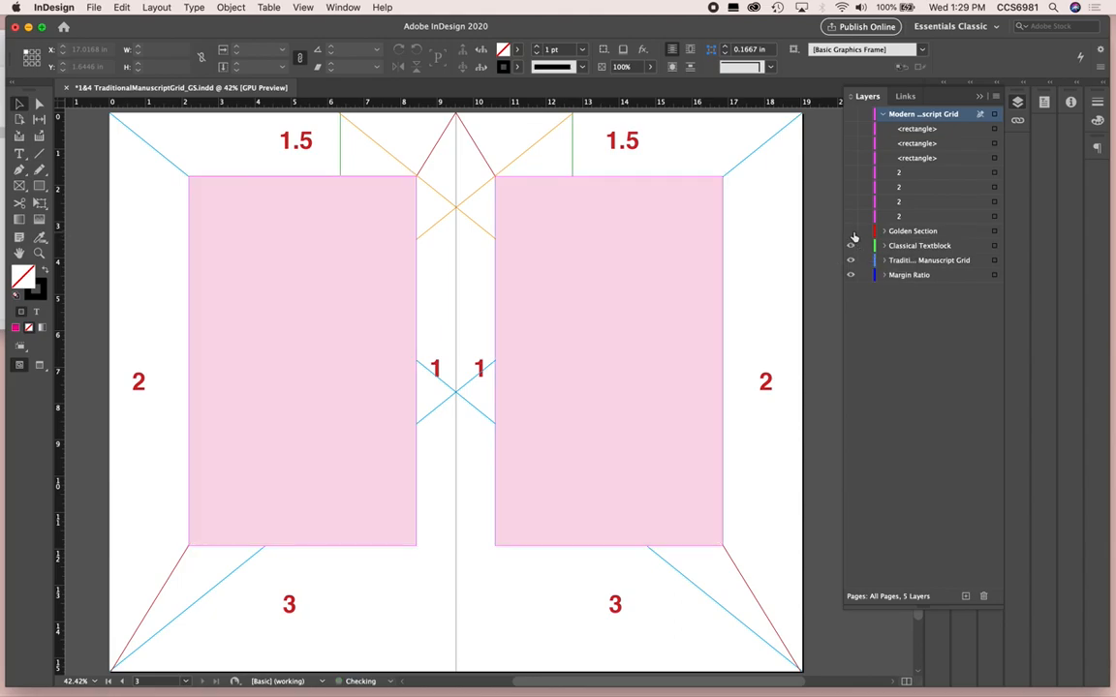
left_click(850, 233)
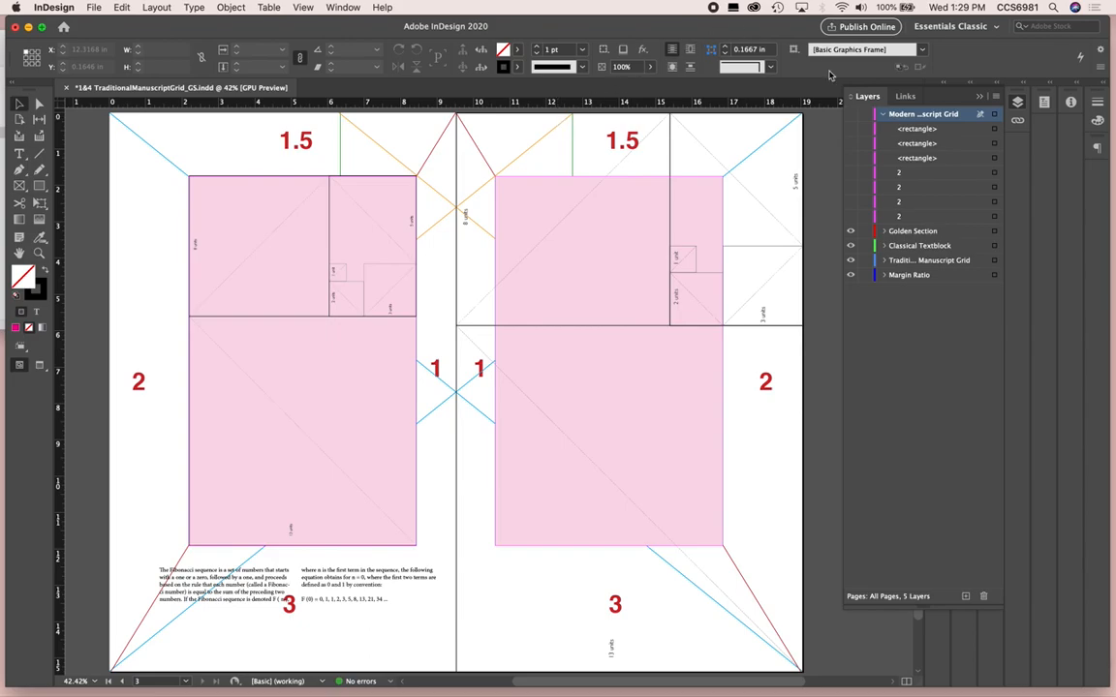
left_click(850, 233)
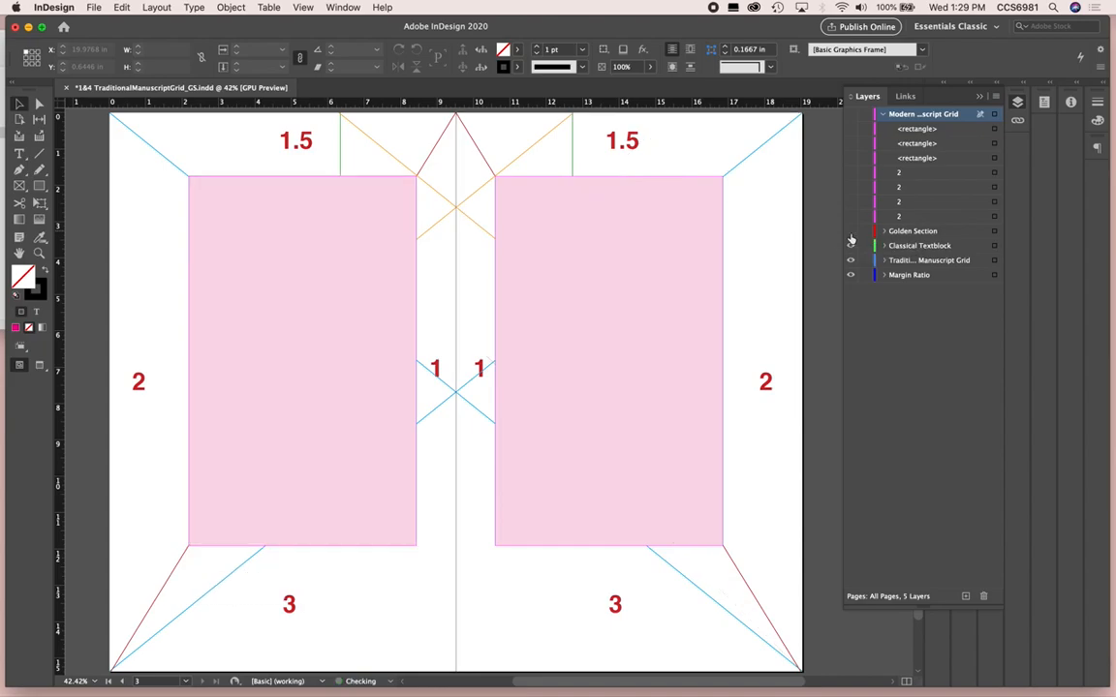
Hide the Classical Textblock, Traditional Manuscript Grid and Margin Ratio layers
left_click(850, 246)
left_click(850, 262)
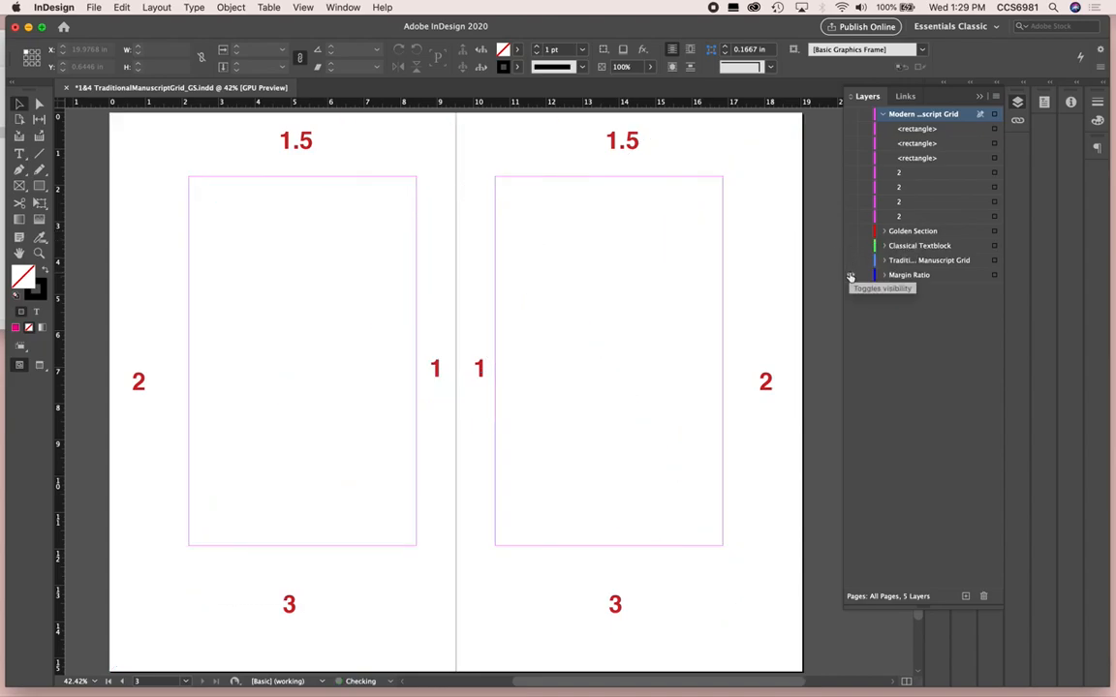
left_click(850, 276)
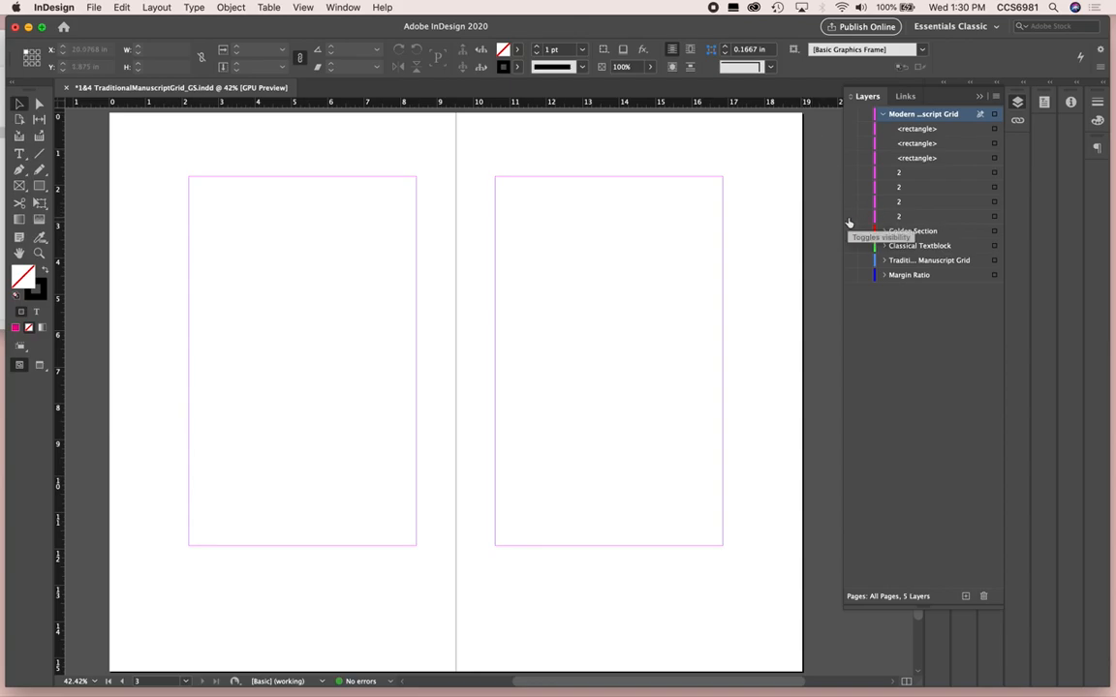
Show the Modern Manuscript Grid layer with all four of its diagonal lines named 2
left_click(851, 114)
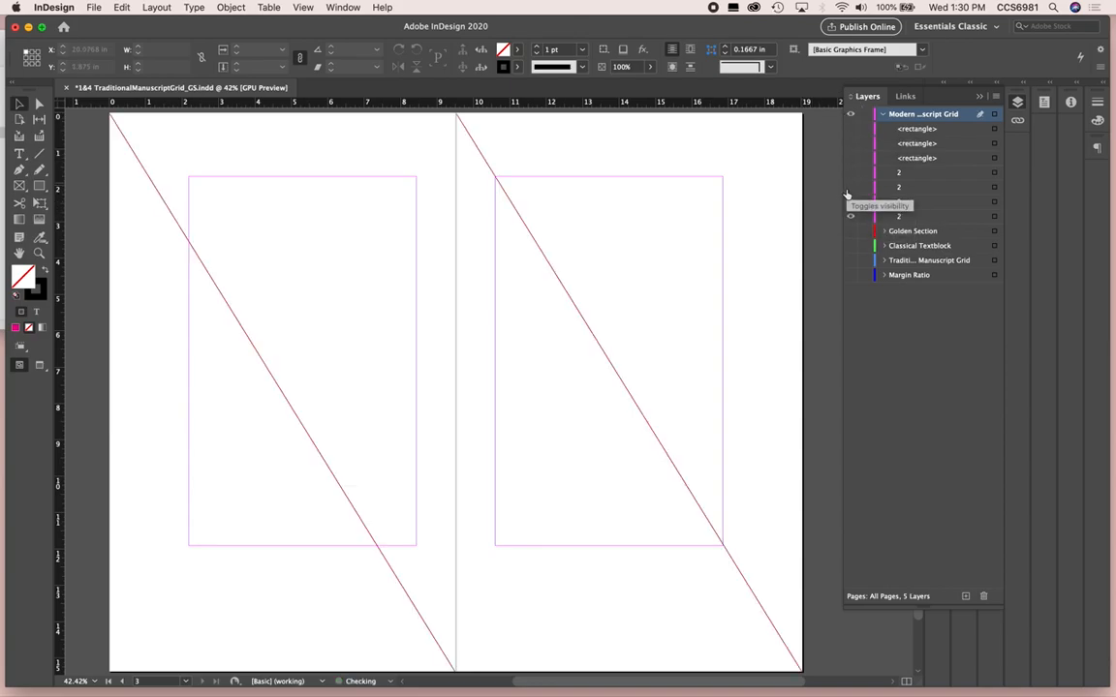
left_click(850, 186)
left_click(850, 172)
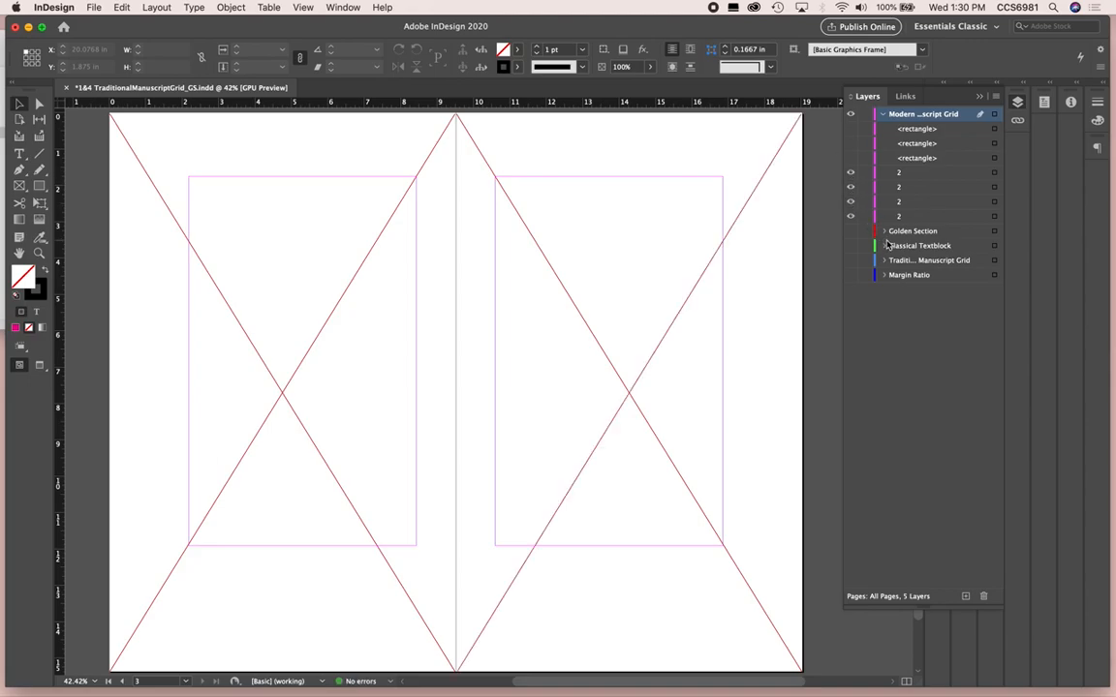
Show the left page's pink rectangle and, on the right page, display the smaller rectangle in place of the larger one
left_click(847, 160)
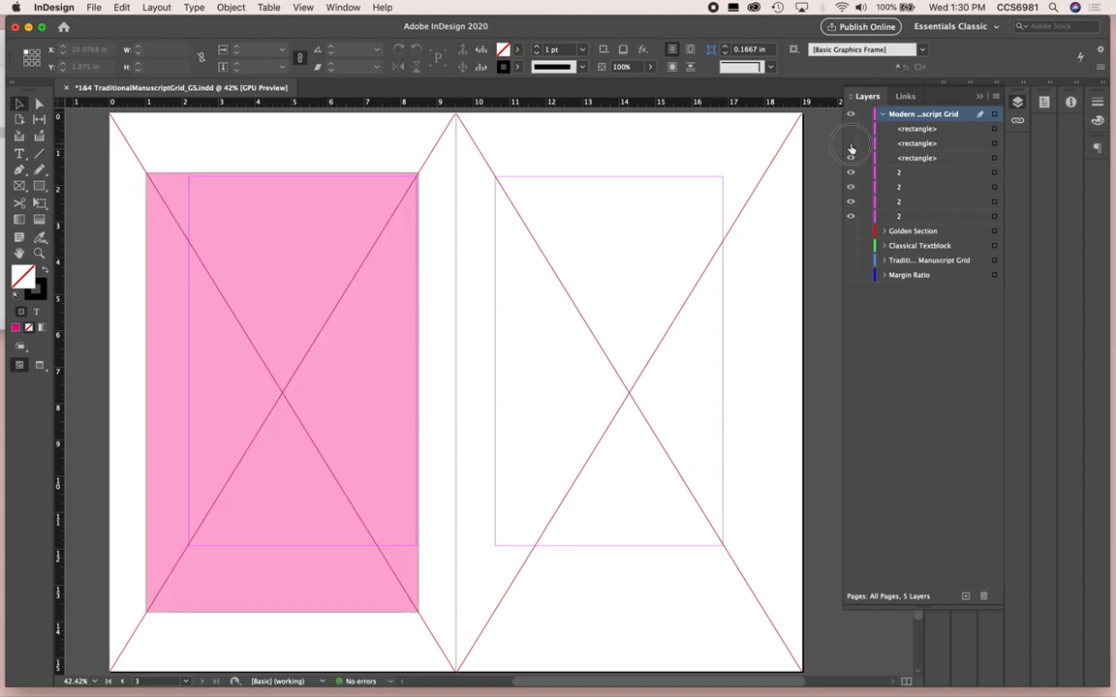
left_click(850, 143)
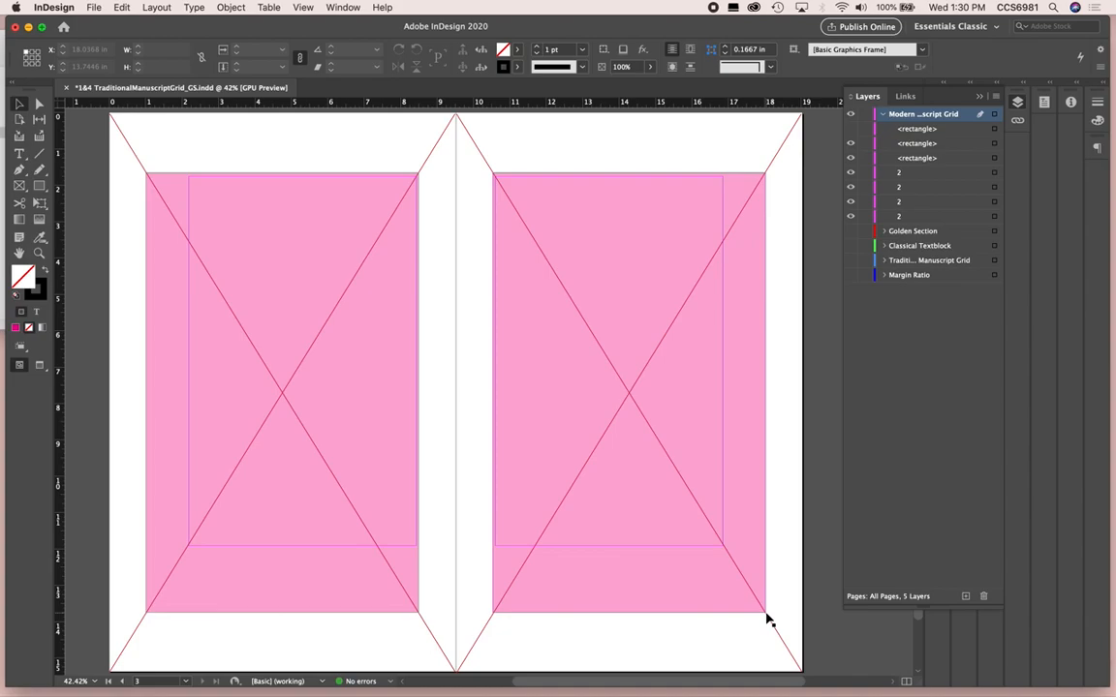
left_click(850, 144)
left_click(850, 129)
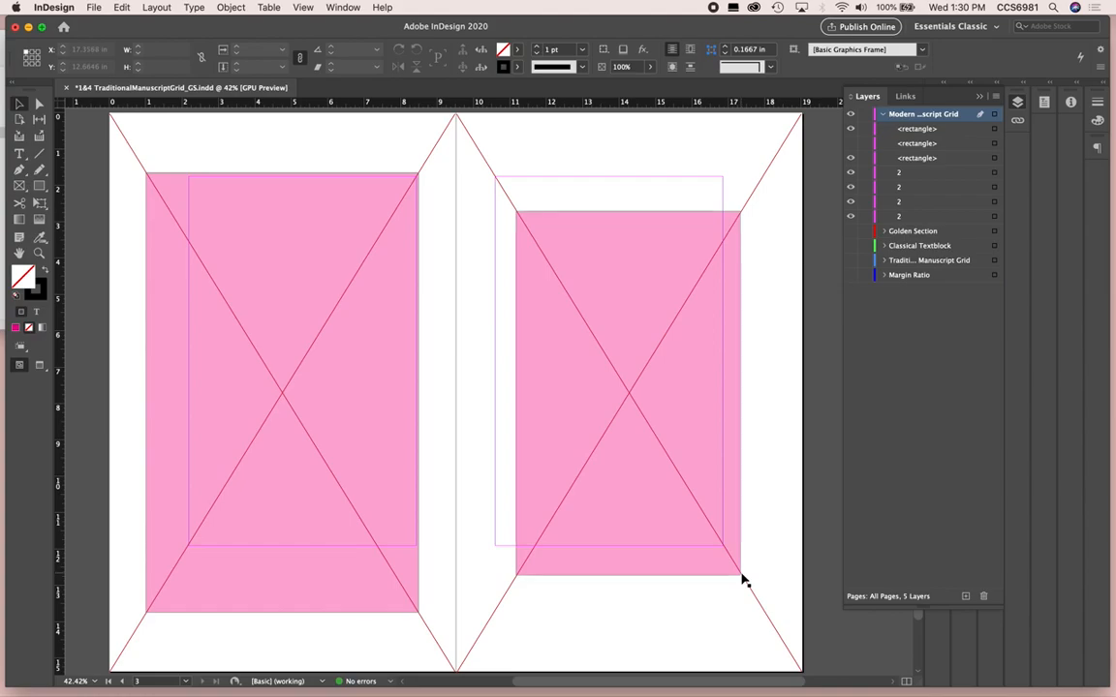
Nudge the right page's smaller pink rectangle up and to the right, to X 11.3029 in and Y 2.4455 in, and deselect it
left_click(617, 236)
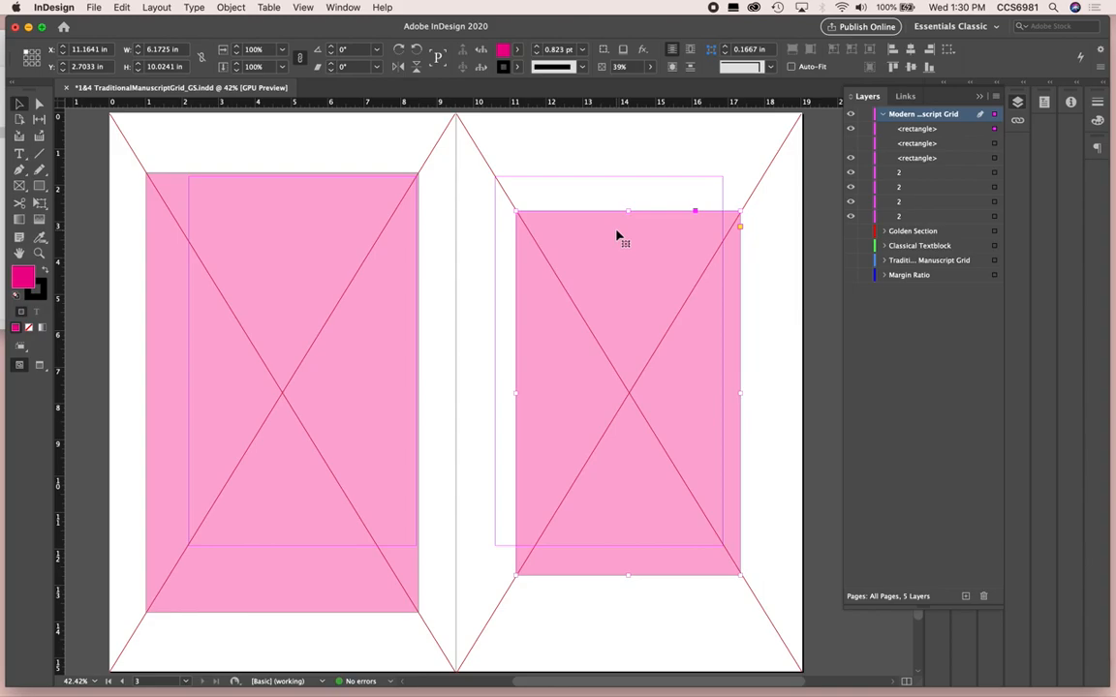
key("shift+Up")
key("shift+Up")
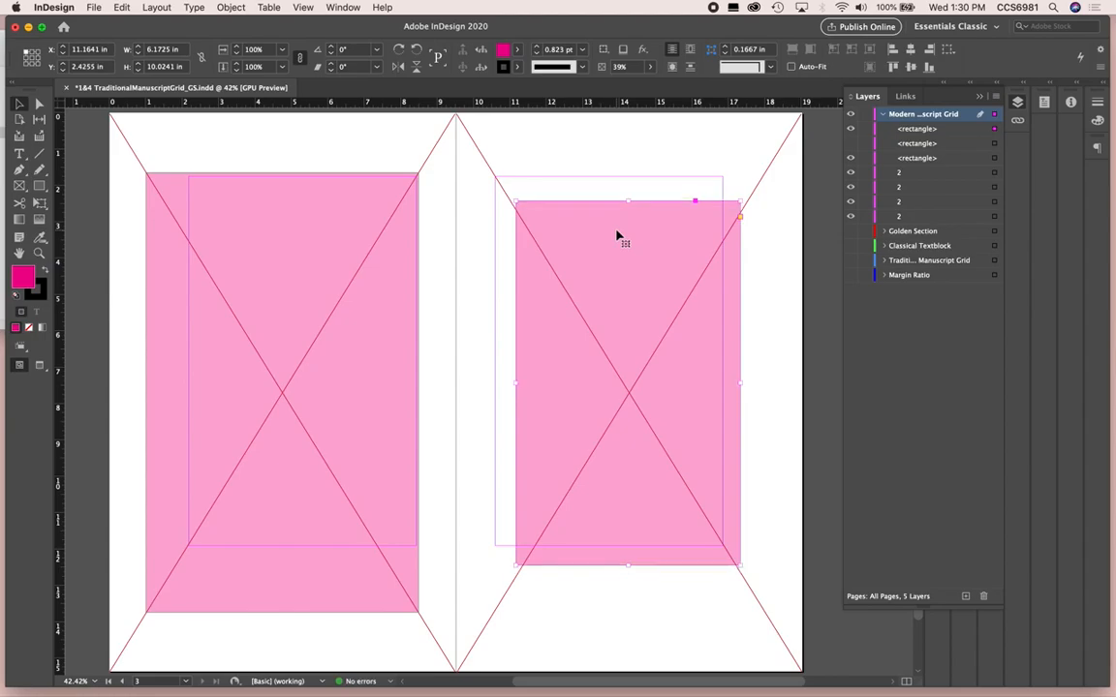
key("shift+Right")
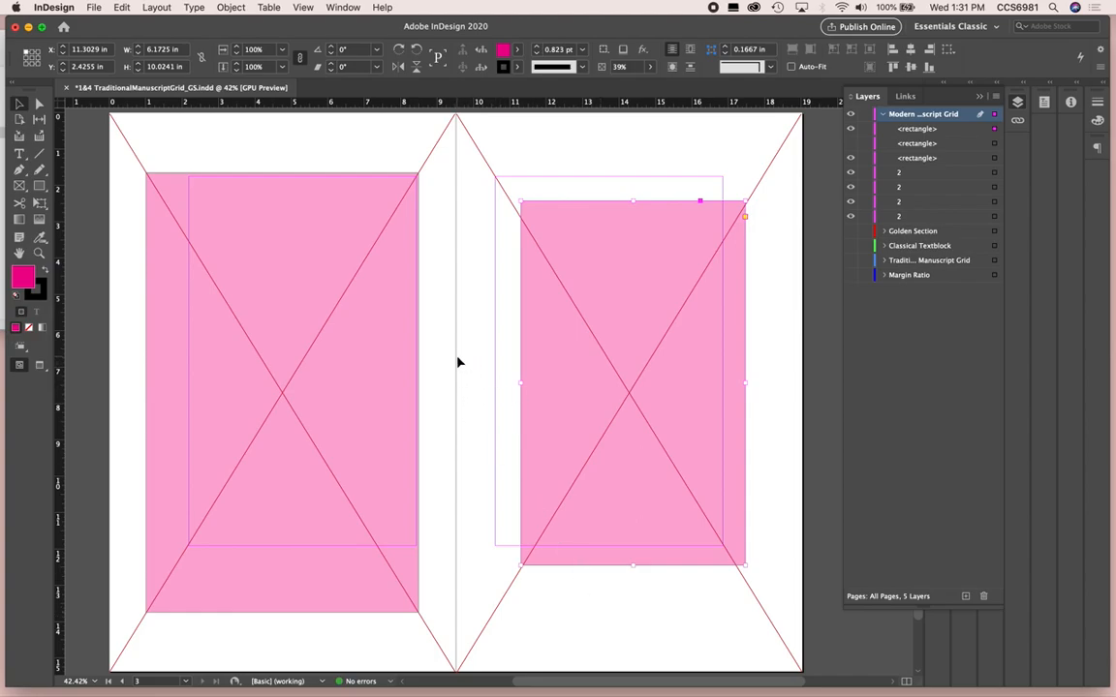
left_click_drag(457, 357, 472, 406)
left_click_drag(472, 407, 472, 406)
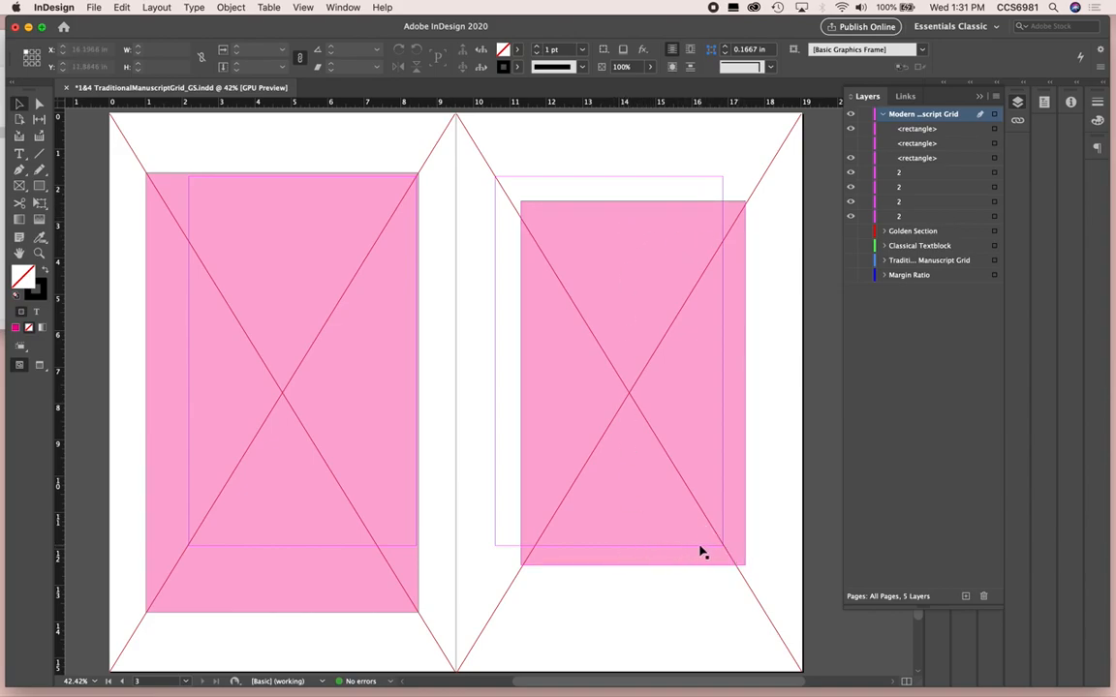
left_click_drag(456, 320, 475, 412)
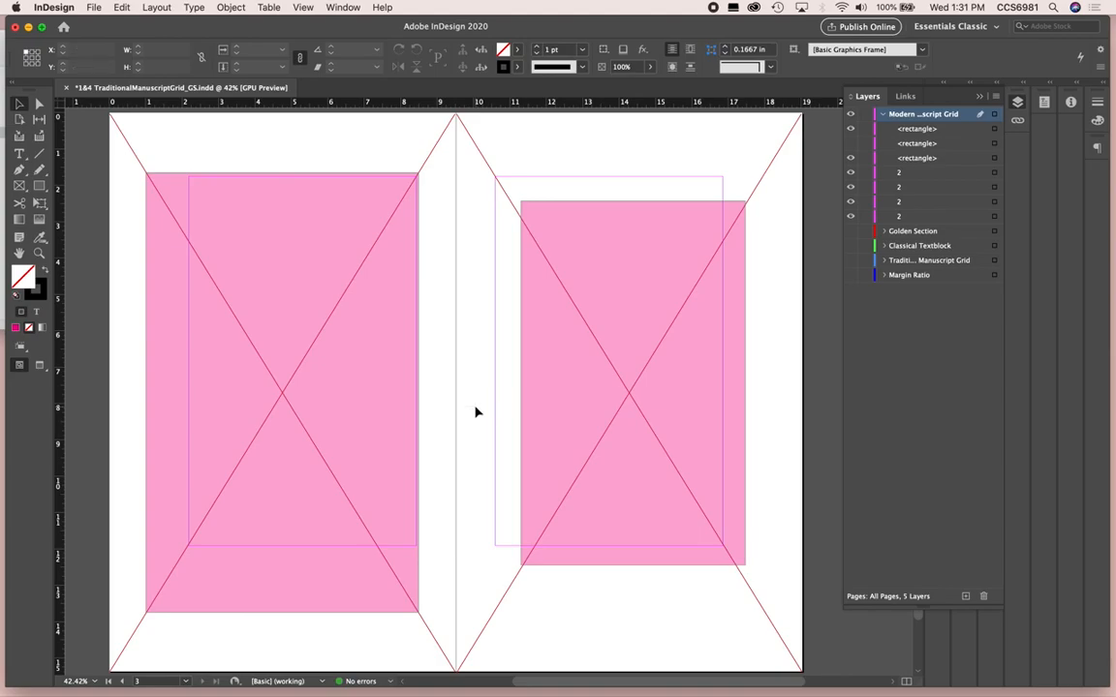